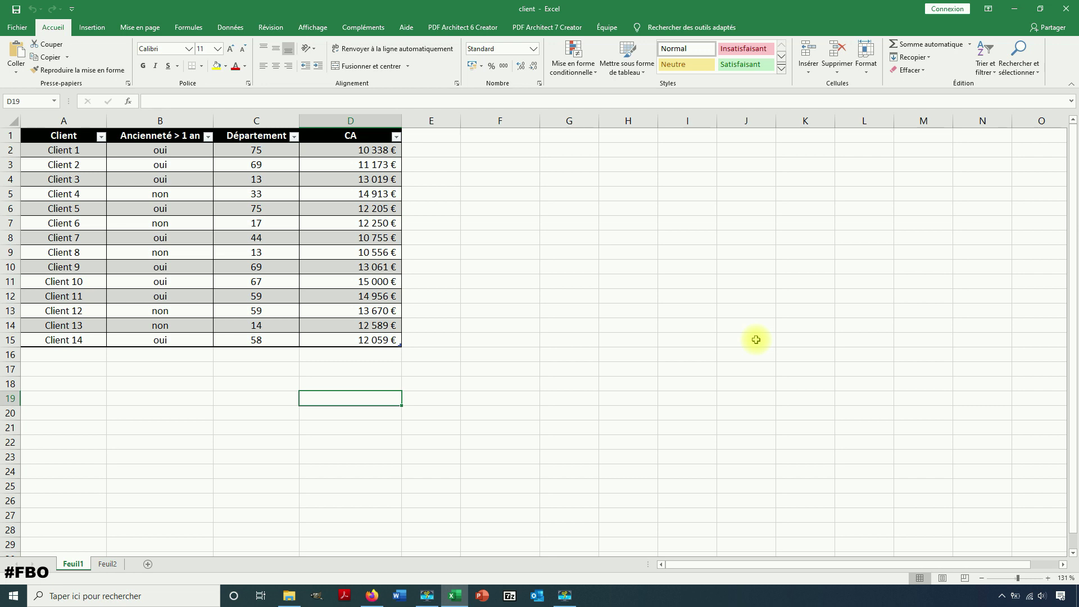
# Step: Enter =D3+D7+D9 in cell F8, totalling 33 979 €
pyautogui.doubleClick(488, 238)
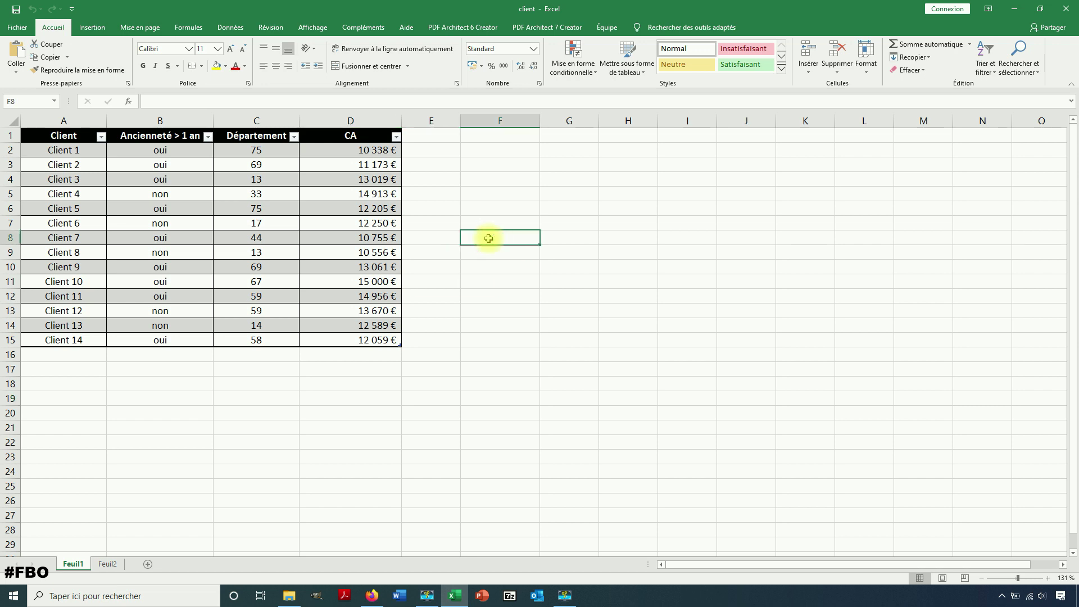
pyautogui.write('=')
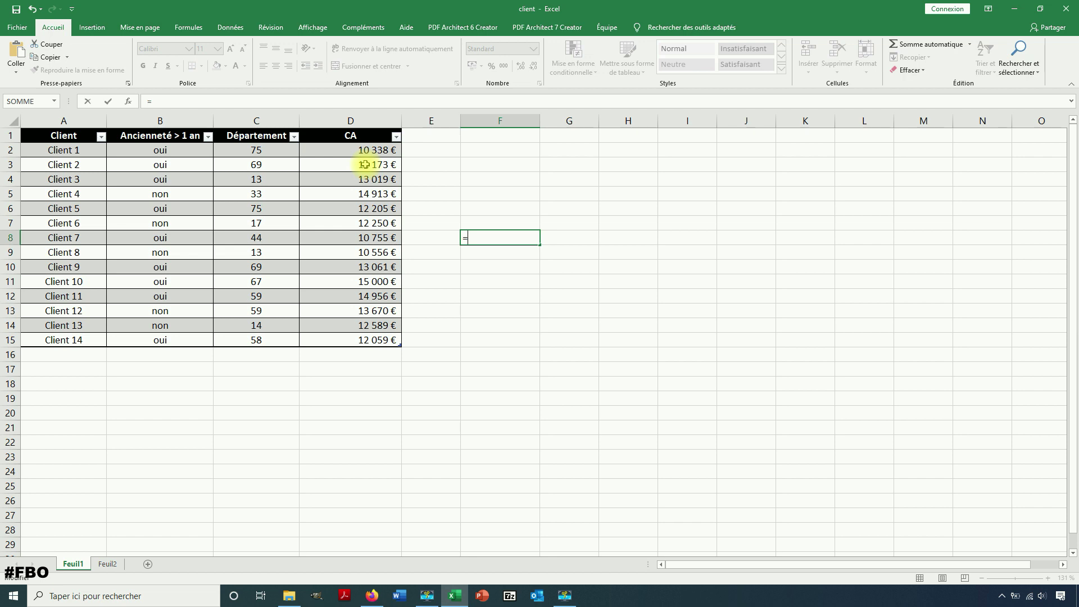
pyautogui.click(365, 164)
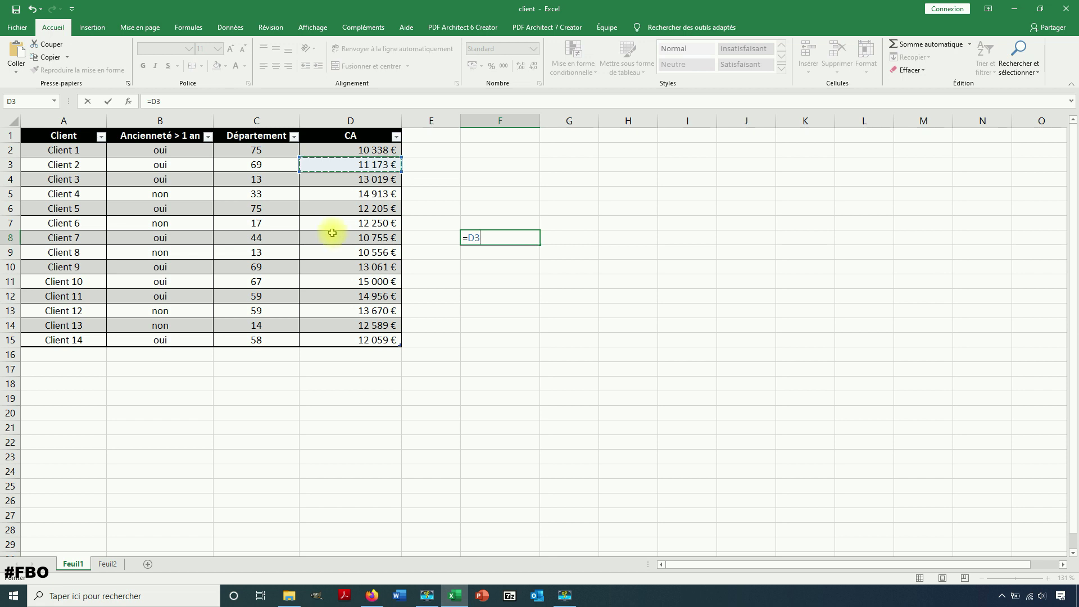
pyautogui.write('+')
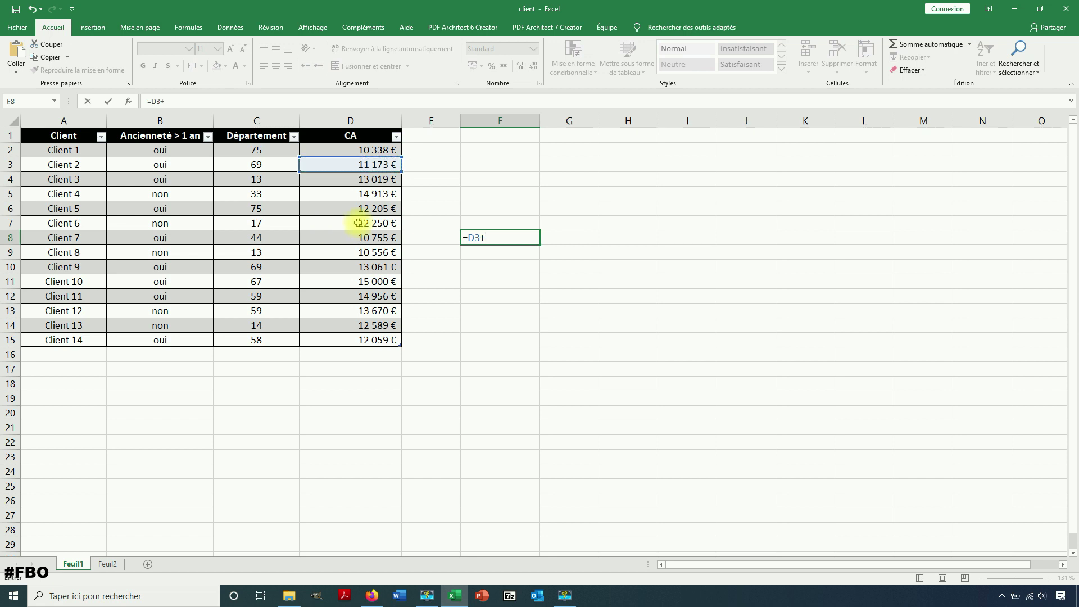
pyautogui.click(358, 223)
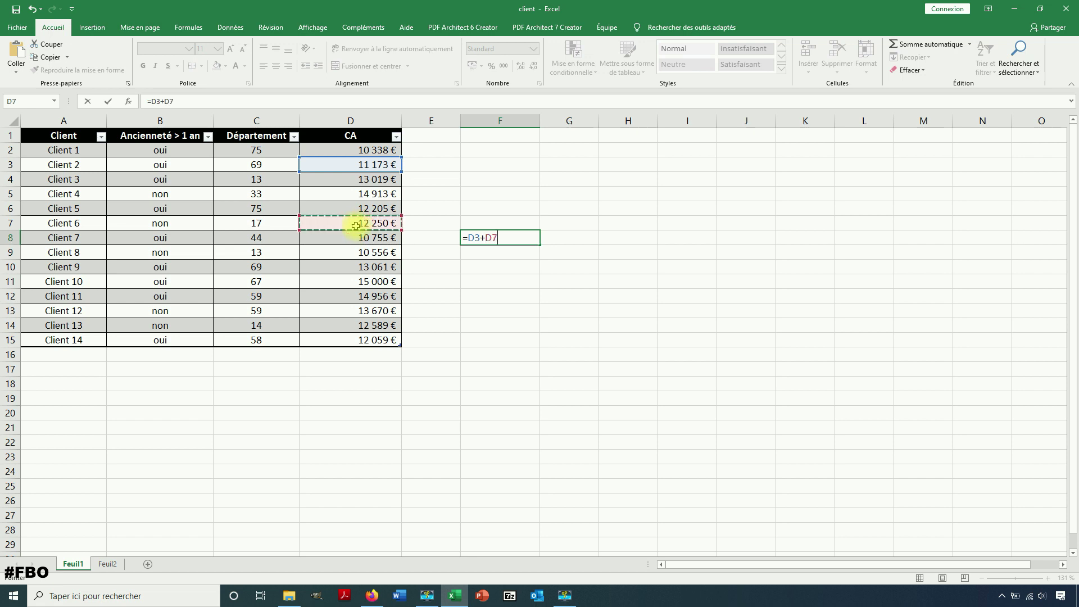
pyautogui.write('+')
pyautogui.click(394, 252)
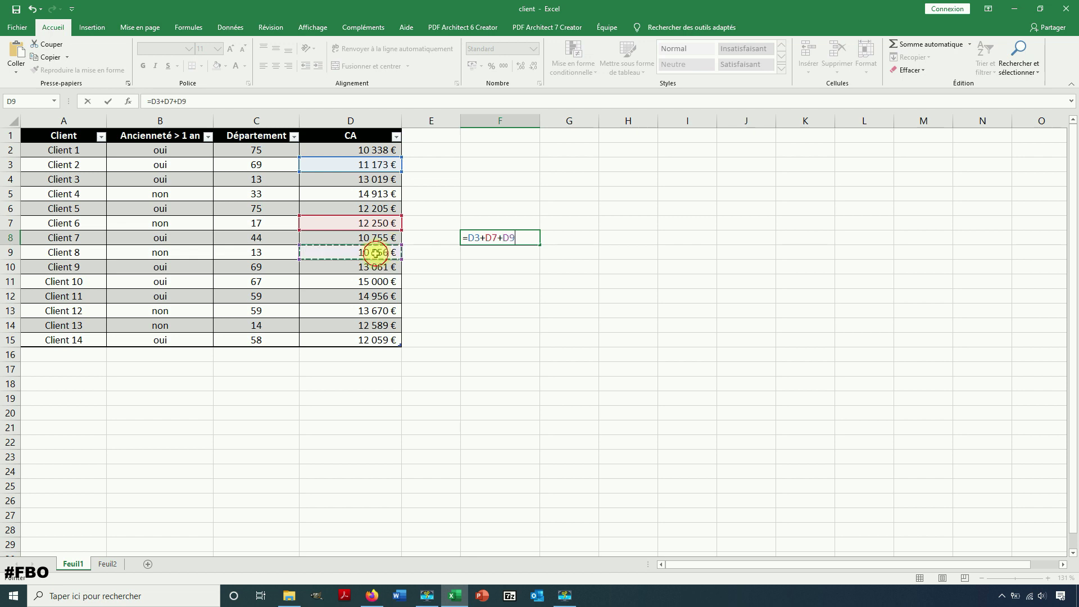
pyautogui.press('Return')
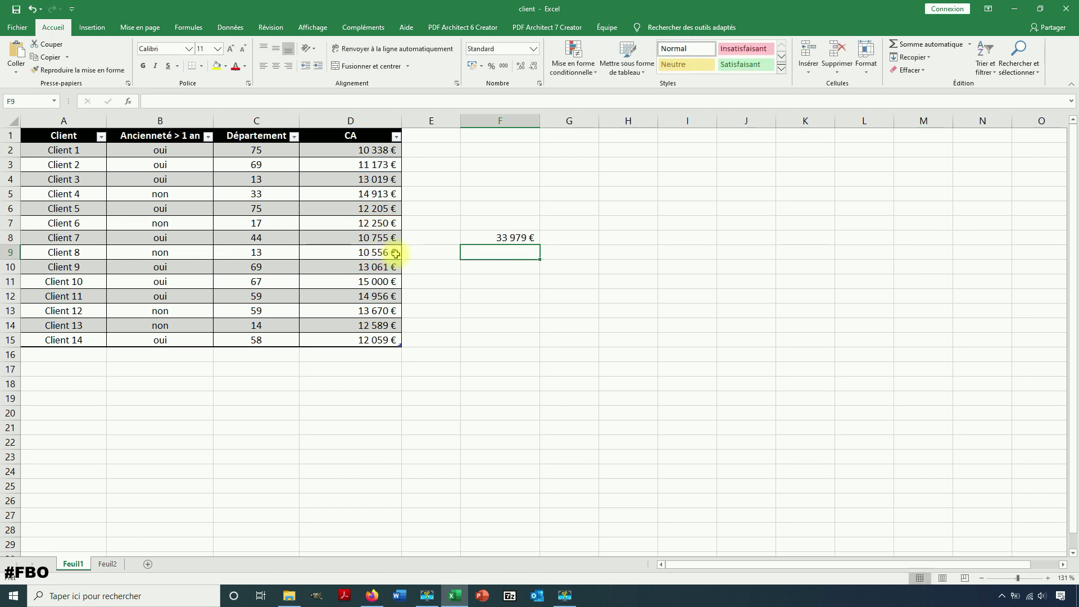
# Step: Recheck F8's formula without changes, then select cell F12
pyautogui.doubleClick(496, 237)
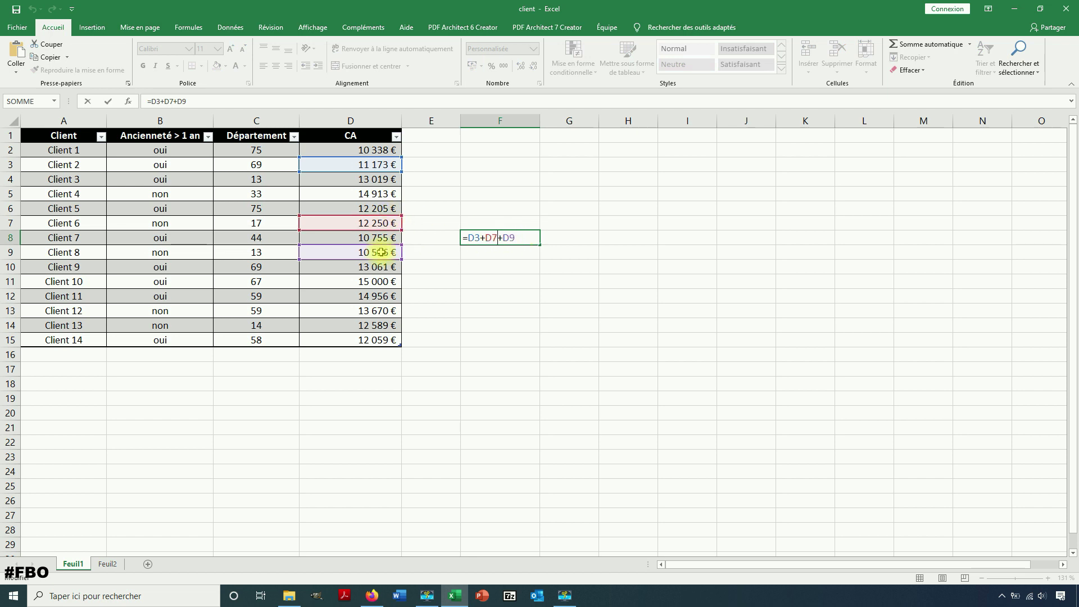
pyautogui.press('Return')
pyautogui.click(528, 299)
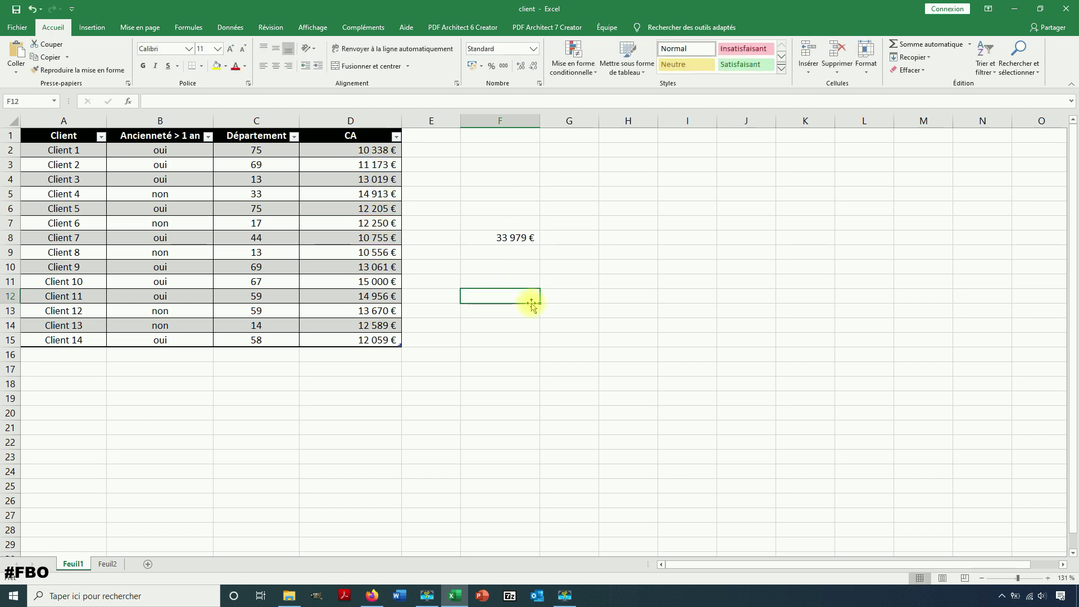
# Step: Enter =1+6+9 in F12 so it shows 16
pyautogui.write('=')
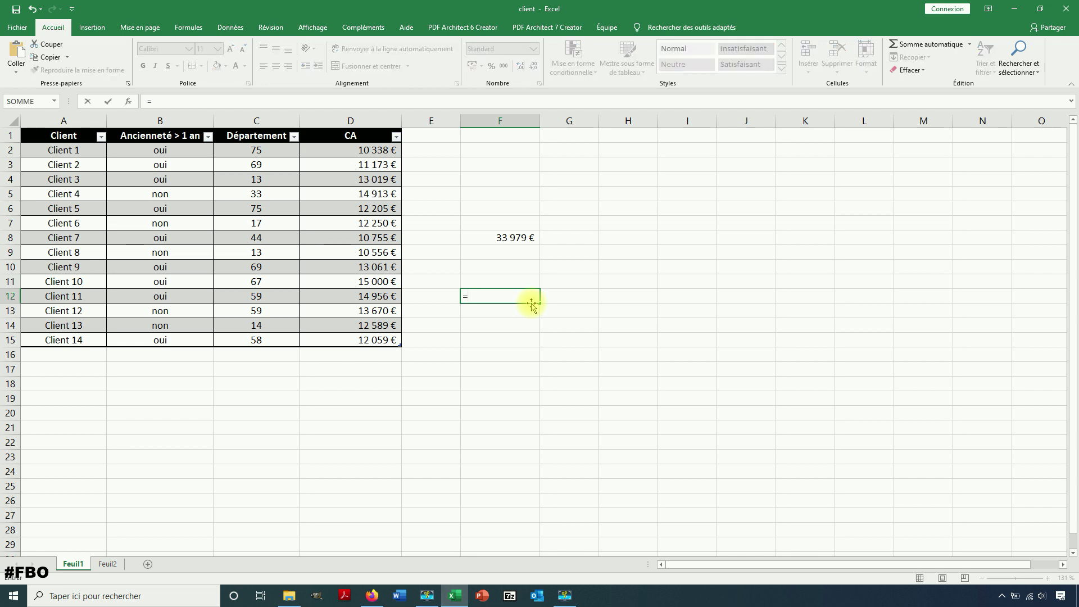
pyautogui.write('1')
pyautogui.write('+6')
pyautogui.write('+9')
pyautogui.press('Return')
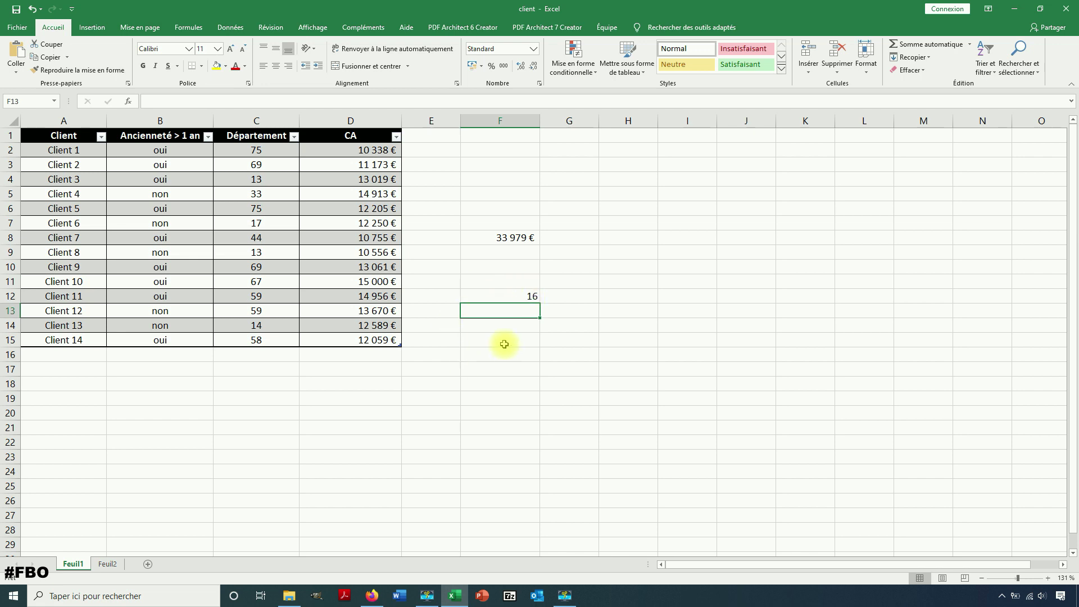
pyautogui.click(518, 356)
# Step: Enter =SOMME(D2:D8) in F16, totalling 84 653 €
pyautogui.write('=')
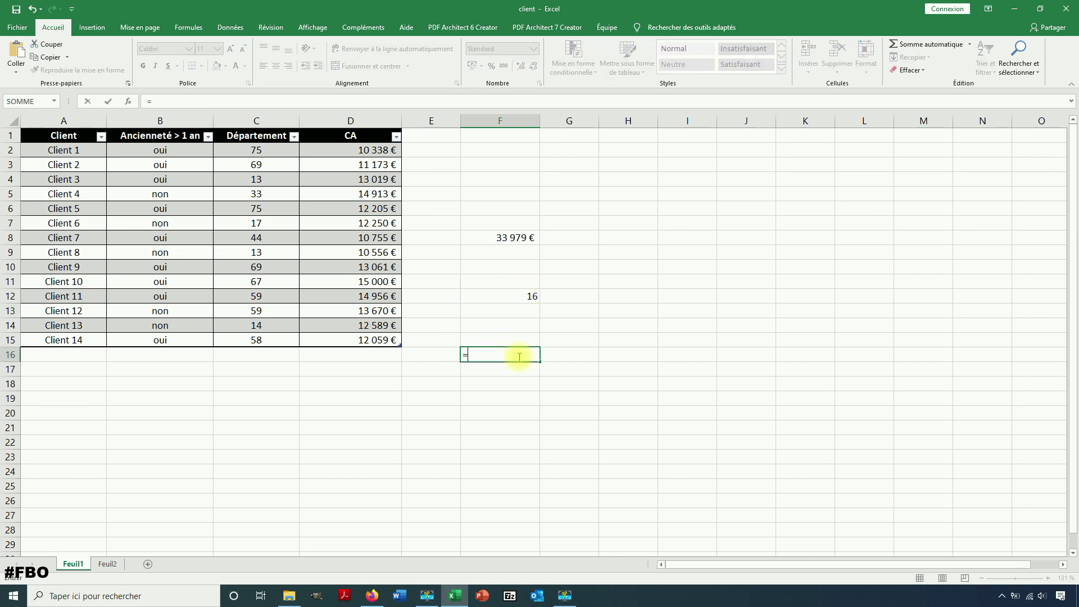
pyautogui.write('somme')
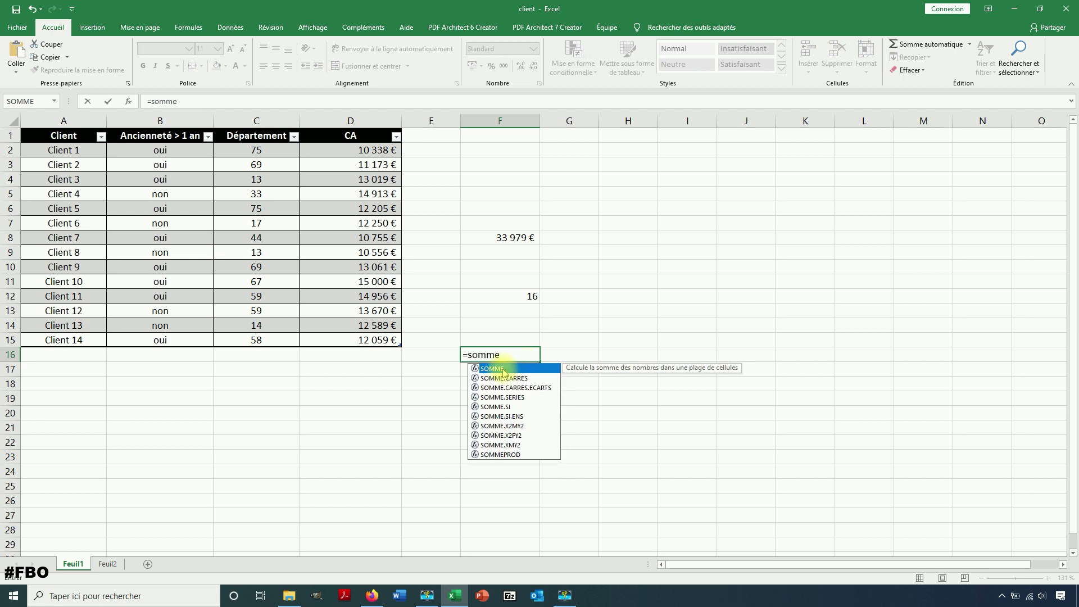
pyautogui.doubleClick(502, 369)
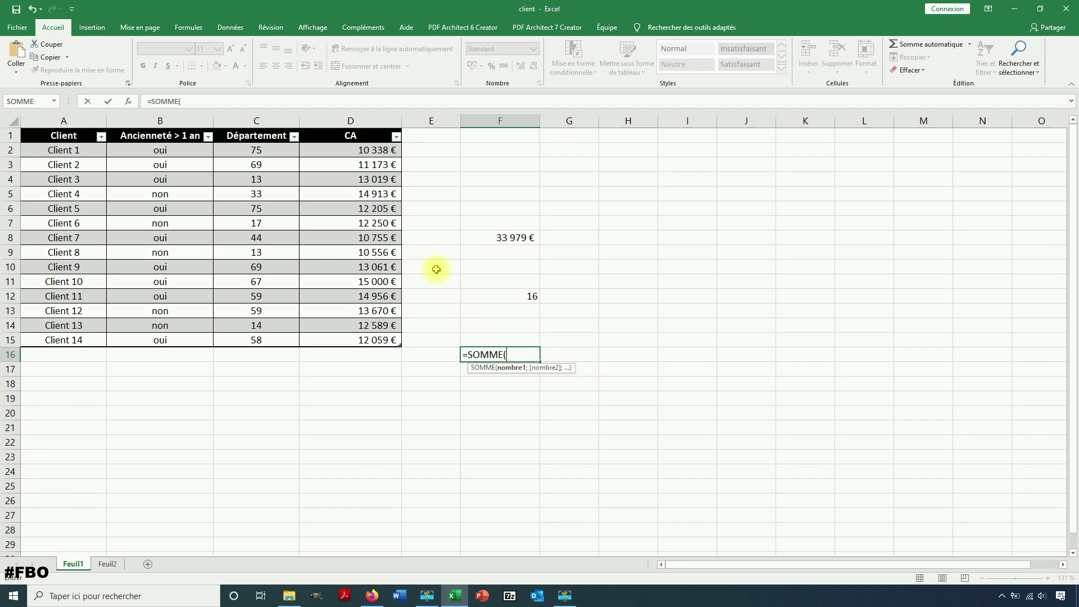
pyautogui.moveTo(371, 150); pyautogui.dragTo(378, 236)
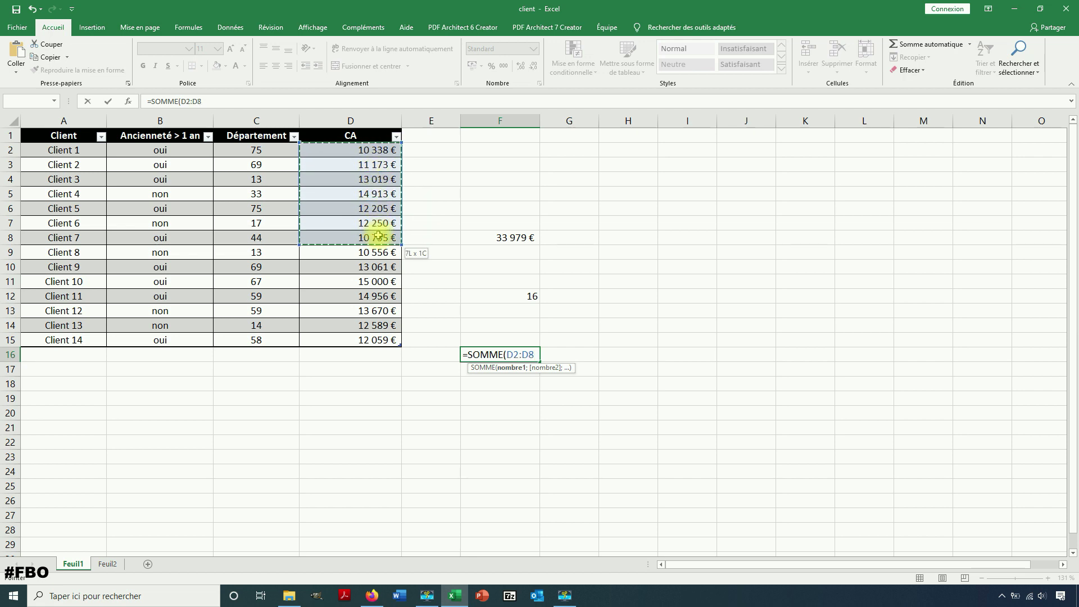
pyautogui.press('Return')
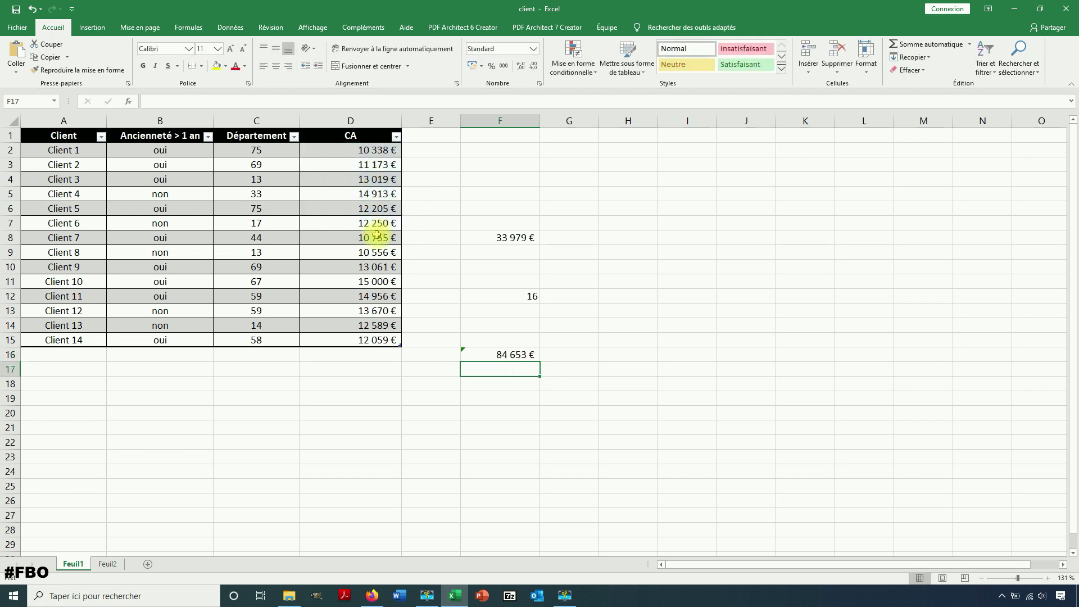
# Step: Add D11 as a second argument to F16's SOMME formula
pyautogui.doubleClick(500, 354)
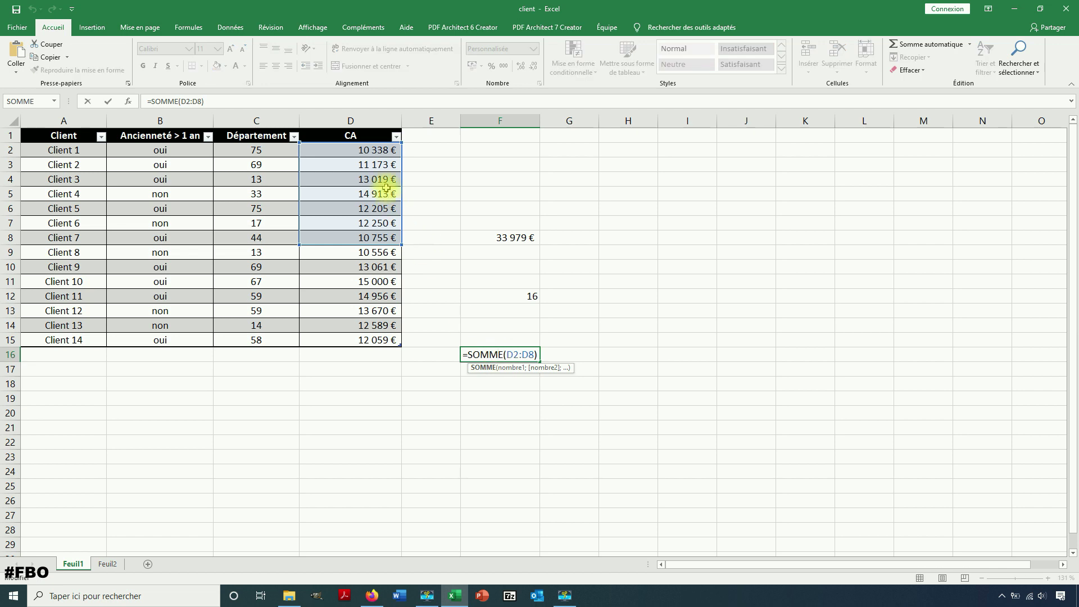
pyautogui.click(532, 355)
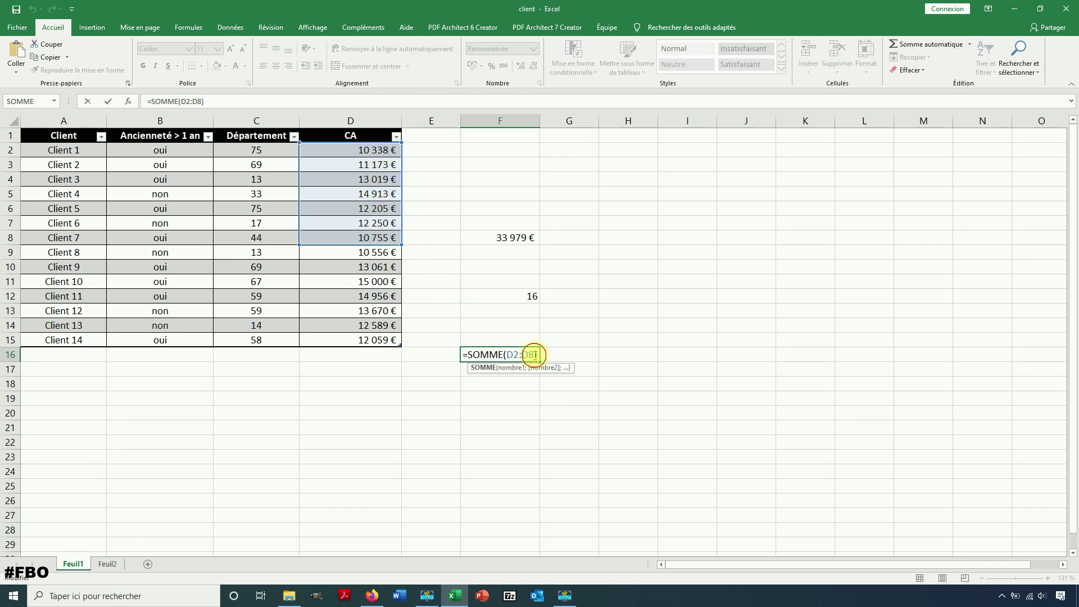
pyautogui.write(';')
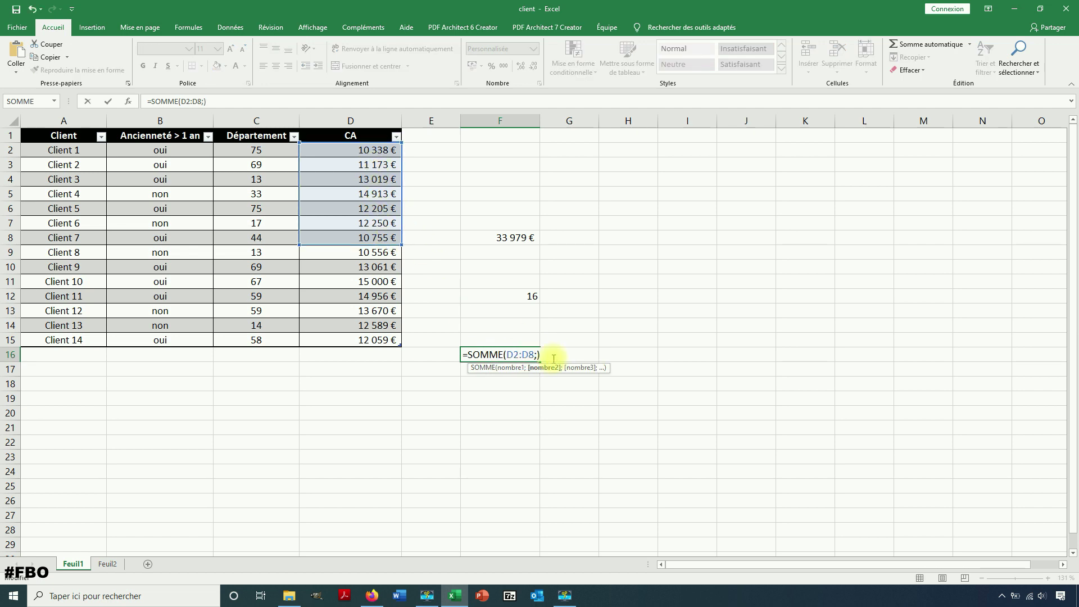
pyautogui.click(375, 282)
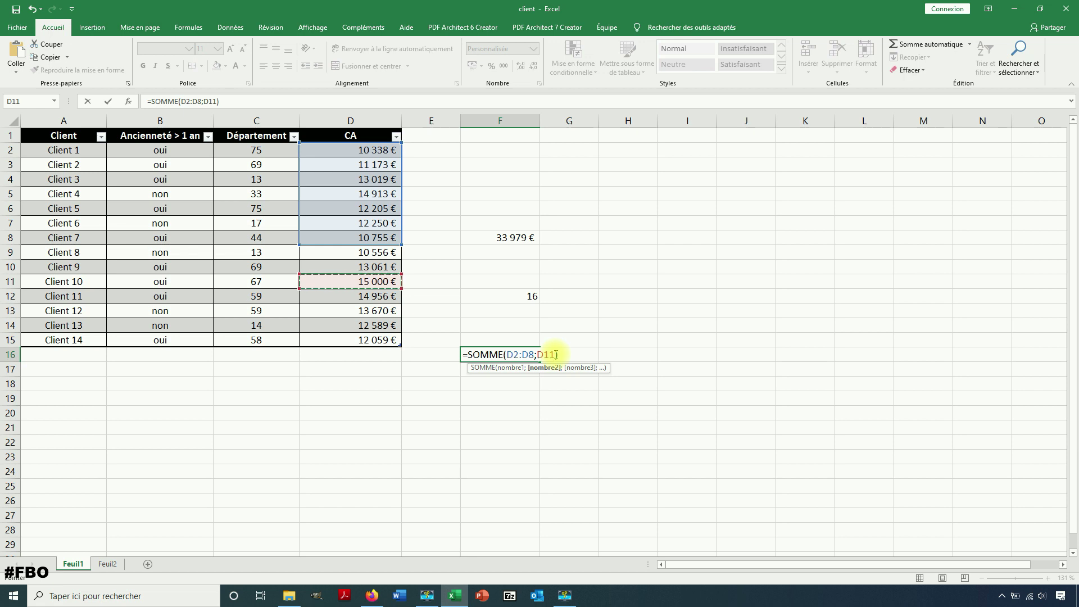
pyautogui.press('Return')
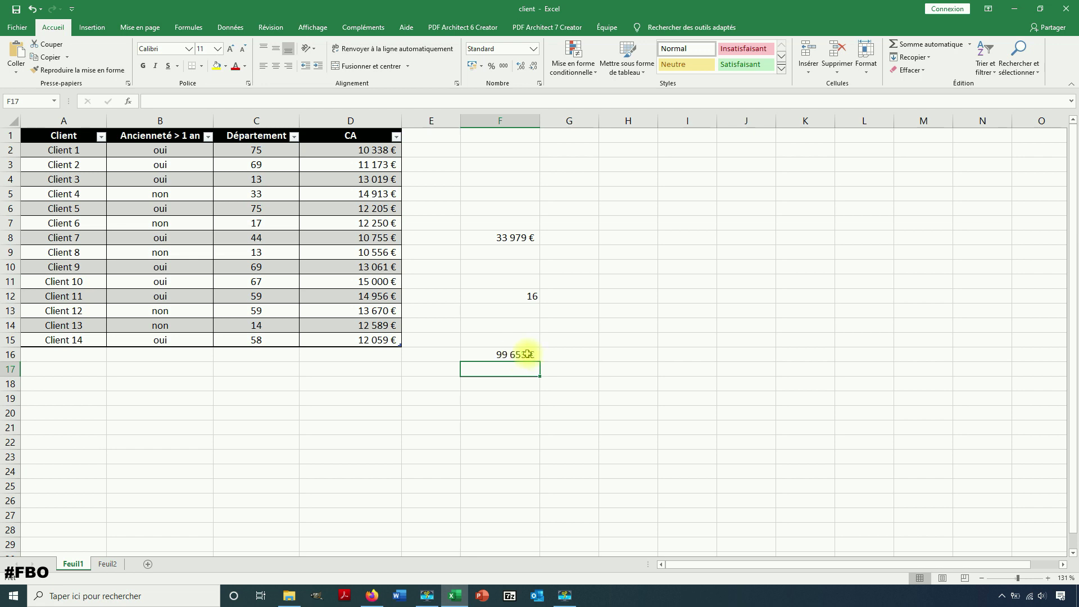
# Step: Add D13 to F16's SOMME formula, raising the total to 113 323 €
pyautogui.doubleClick(517, 355)
pyautogui.click(554, 354)
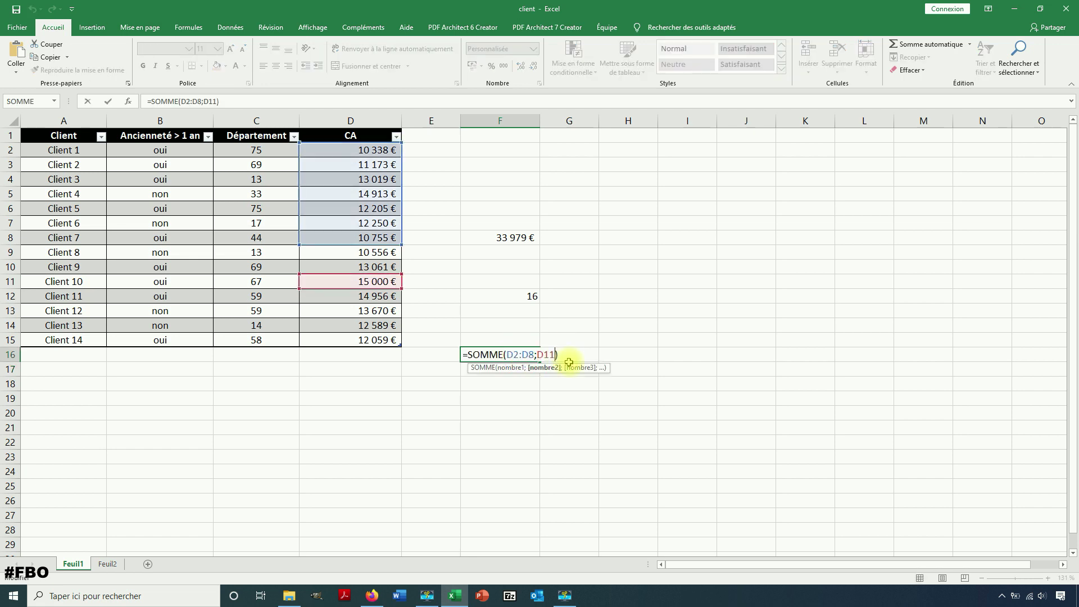
pyautogui.write(';')
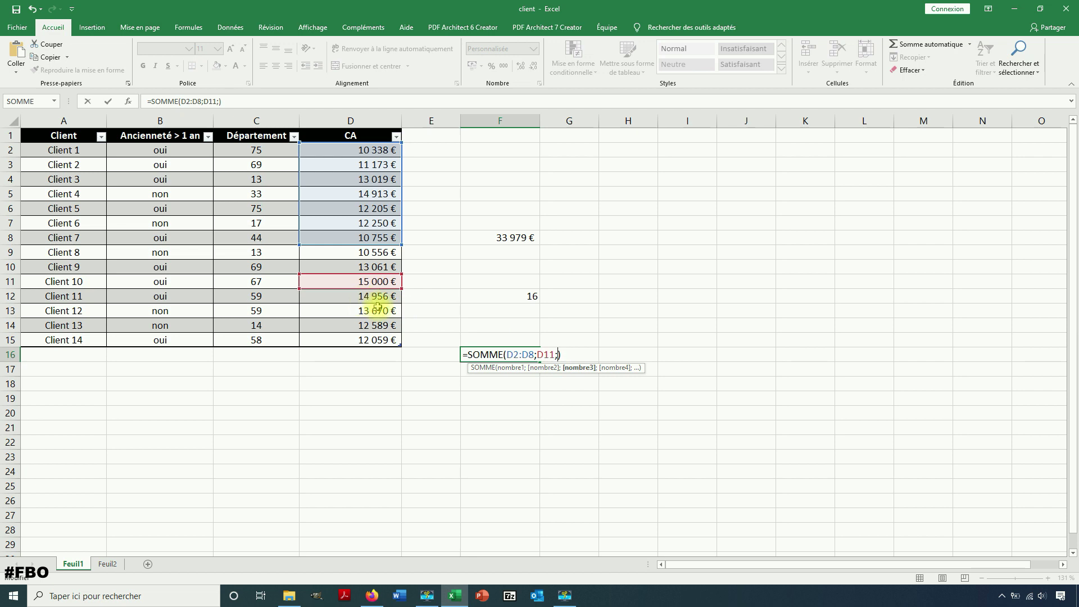
pyautogui.click(375, 311)
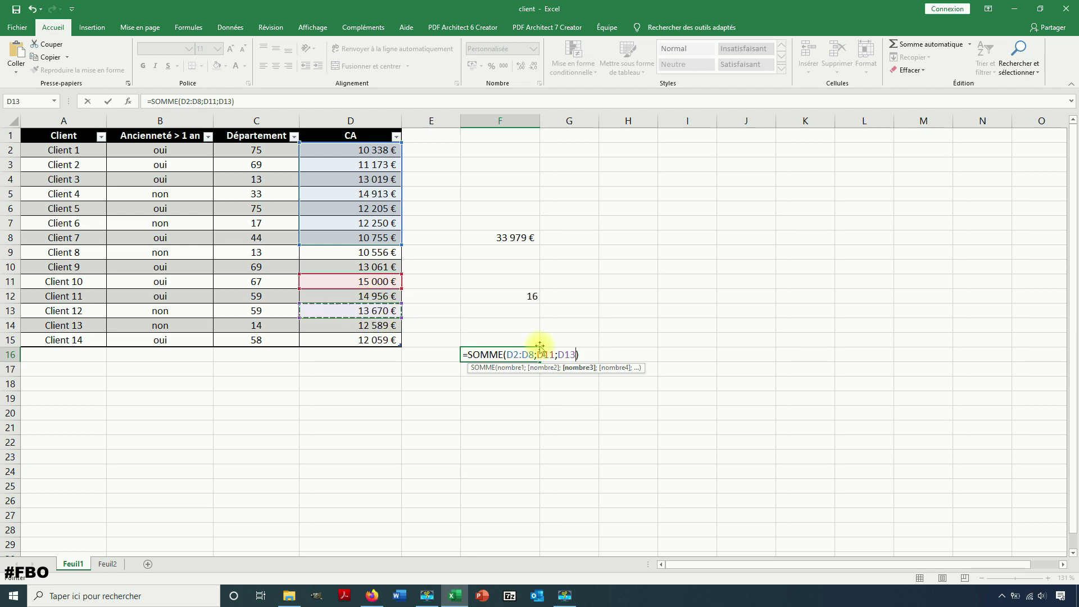
pyautogui.press('Return')
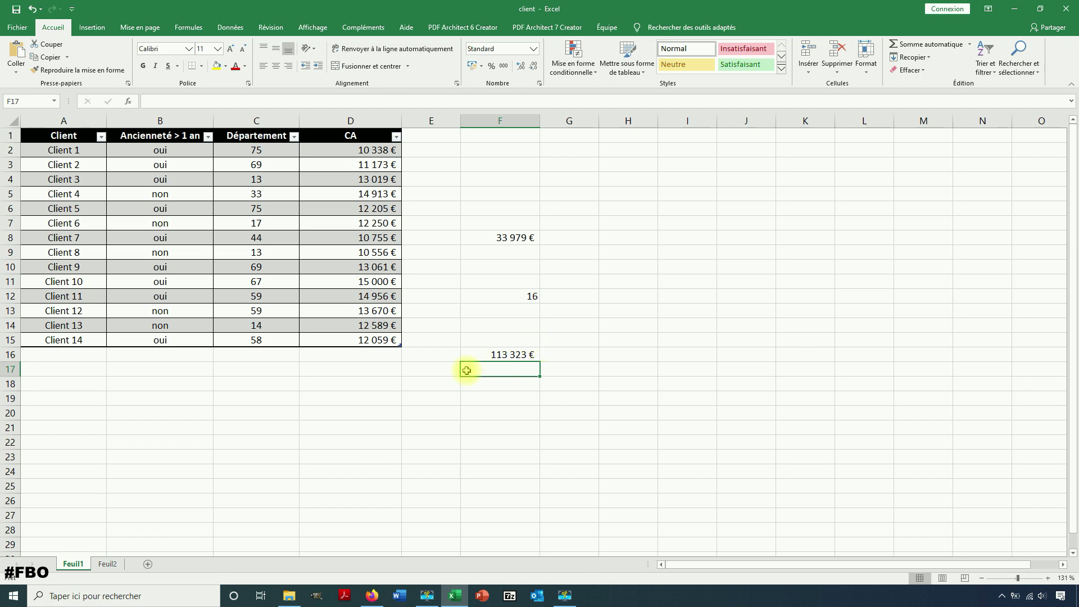
pyautogui.click(504, 422)
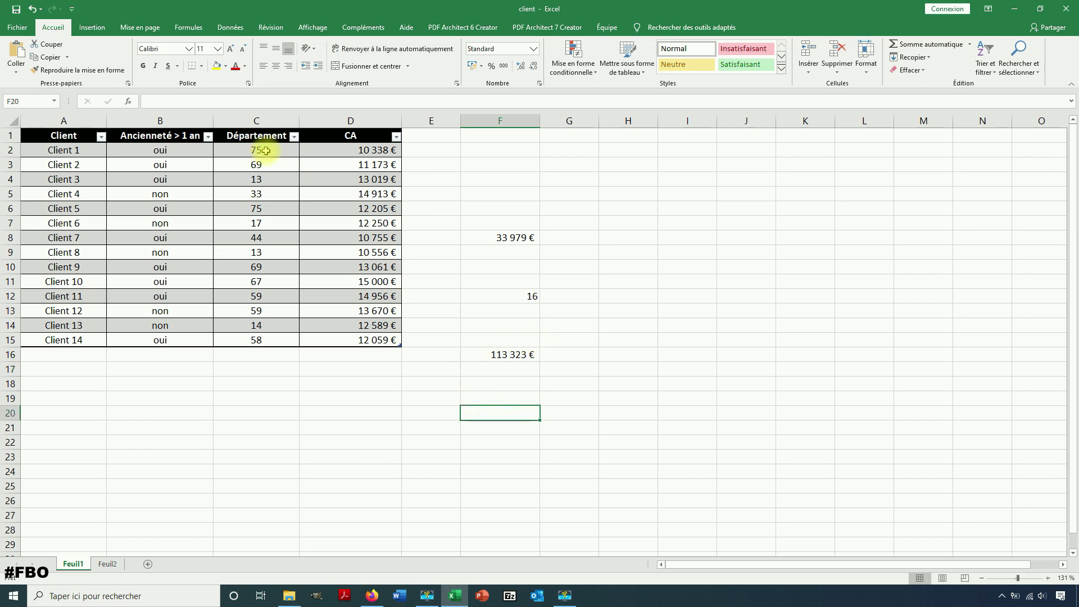
# Step: Insert SOMME into F20 by searching 'somme' in Insert Function, with D2 as first argument
pyautogui.click(129, 101)
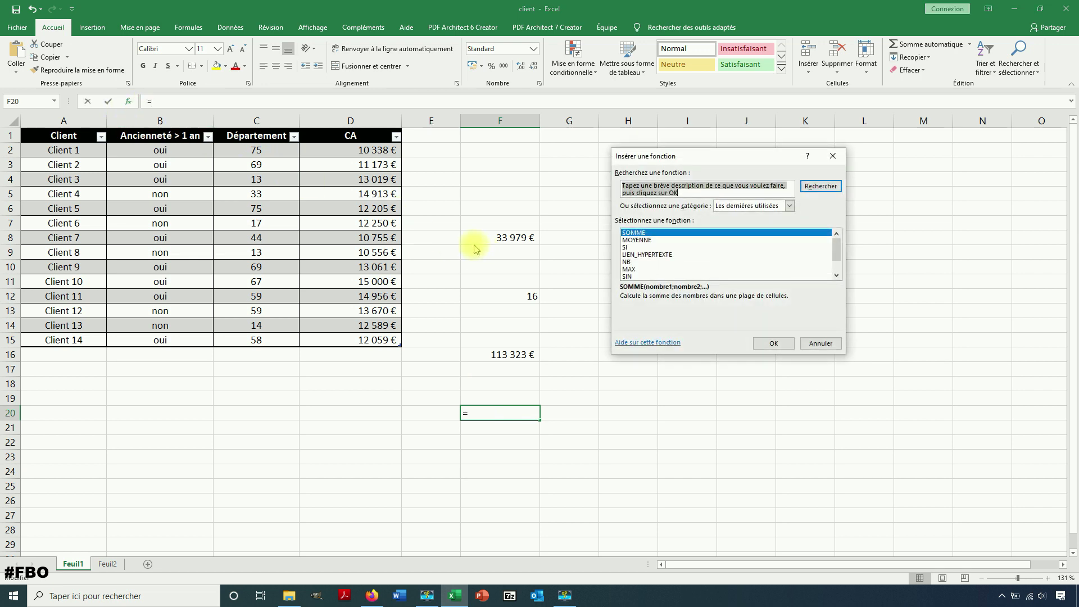
pyautogui.click(698, 191)
pyautogui.tripleClick(698, 191)
pyautogui.write('somme')
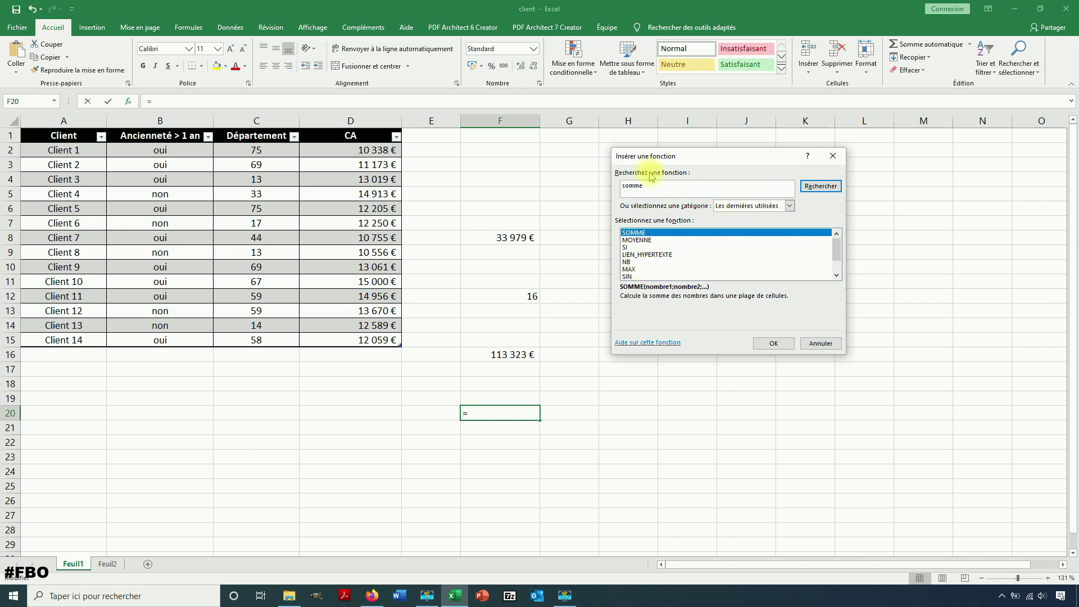
pyautogui.click(809, 186)
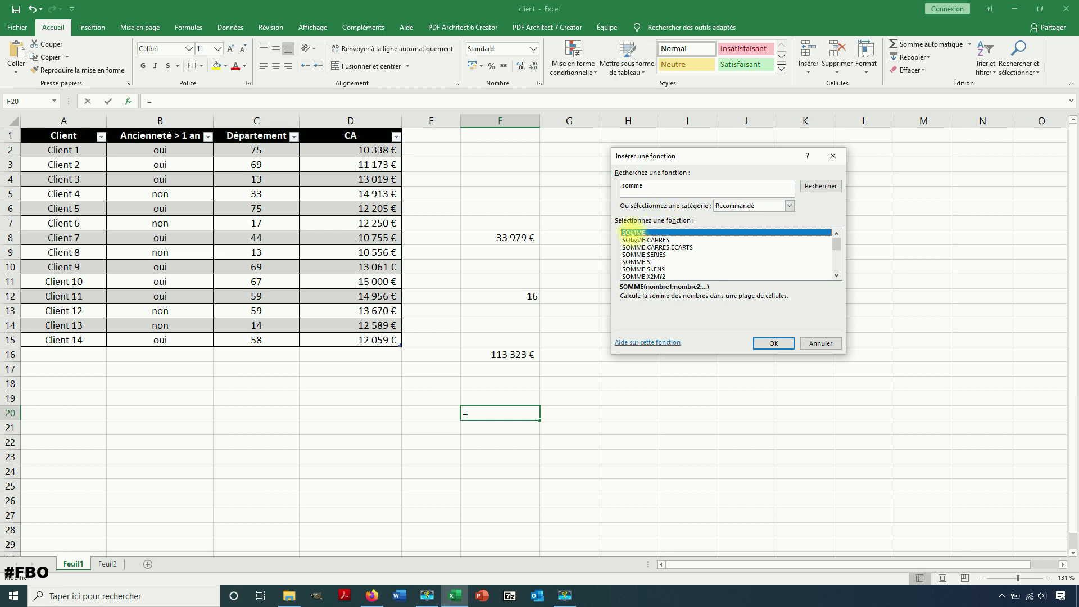
pyautogui.click(771, 343)
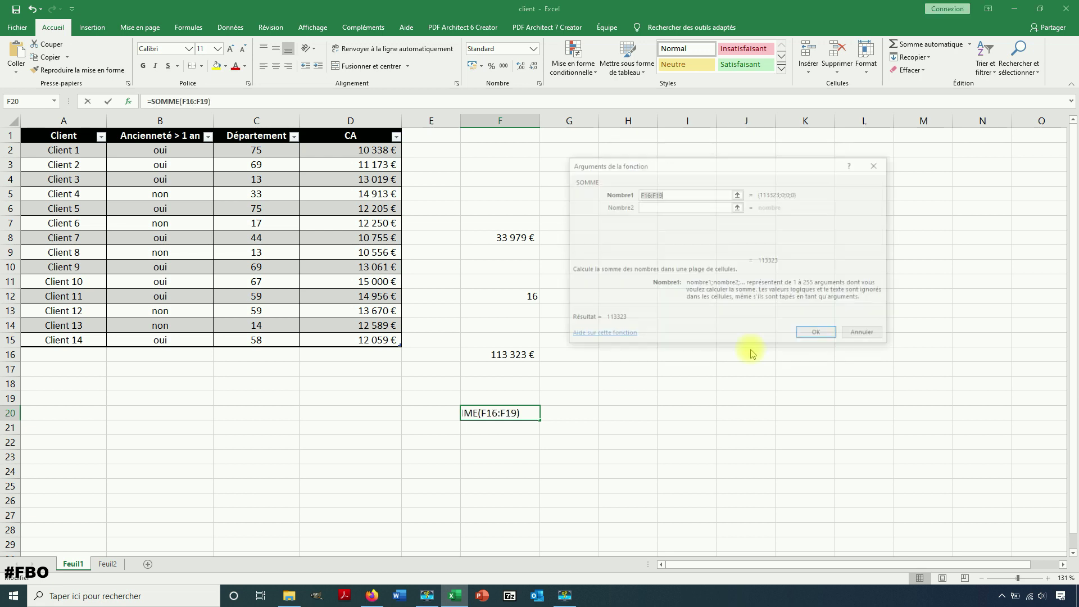
pyautogui.click(722, 194)
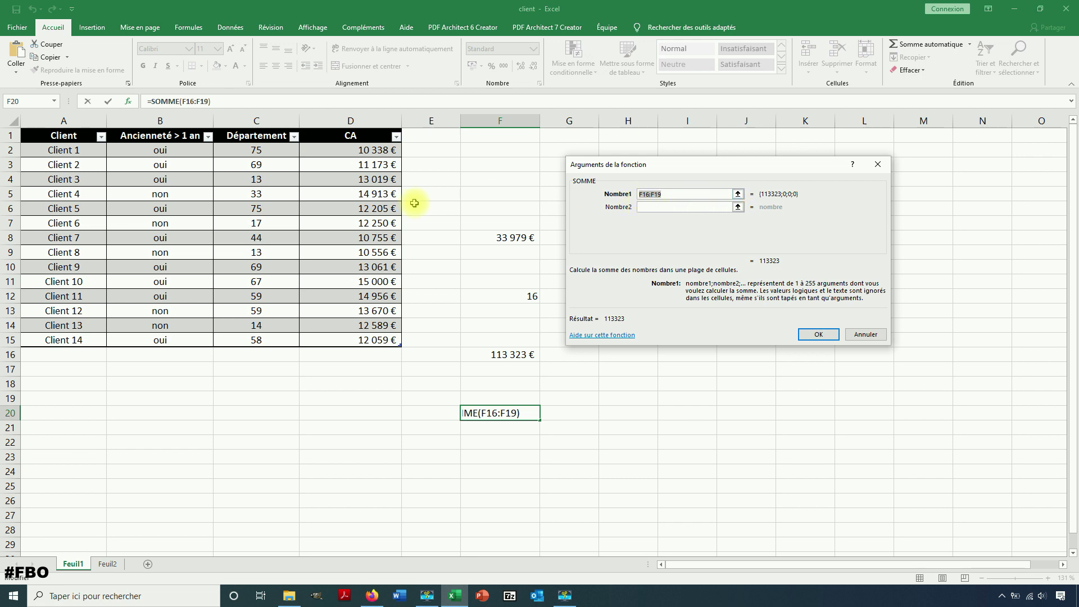
pyautogui.click(360, 150)
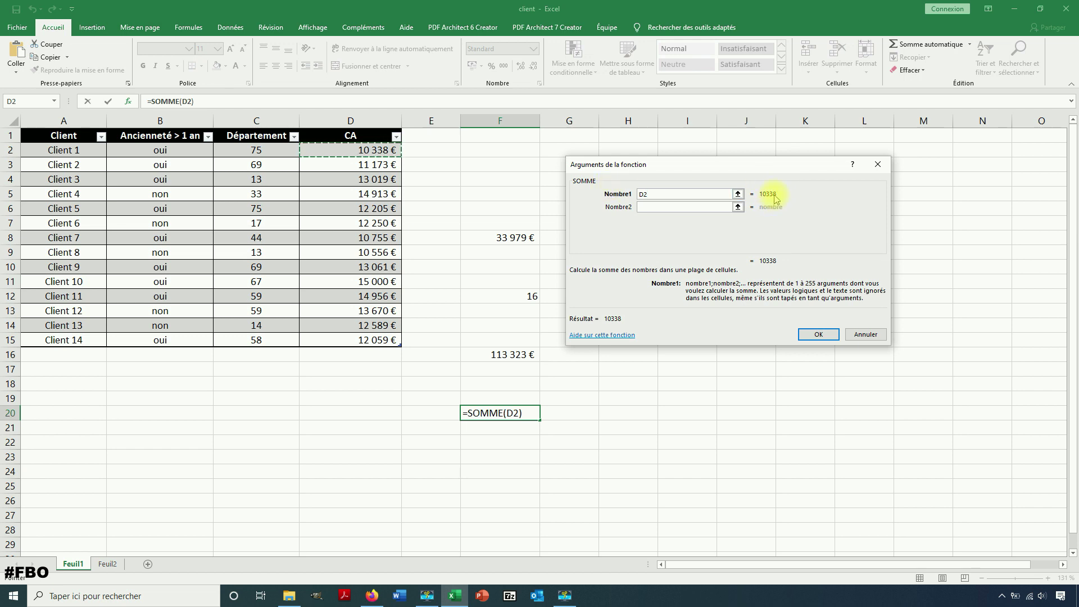
# Step: Add D7 and D11:D14 as SOMME arguments and confirm, giving 78 803 €
pyautogui.click(659, 207)
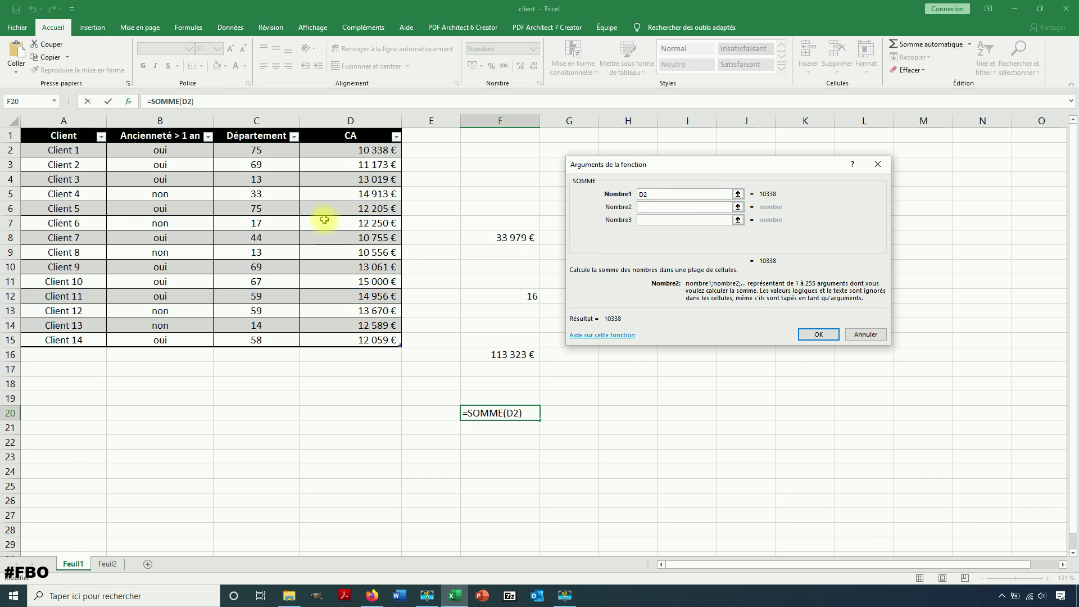
pyautogui.click(360, 224)
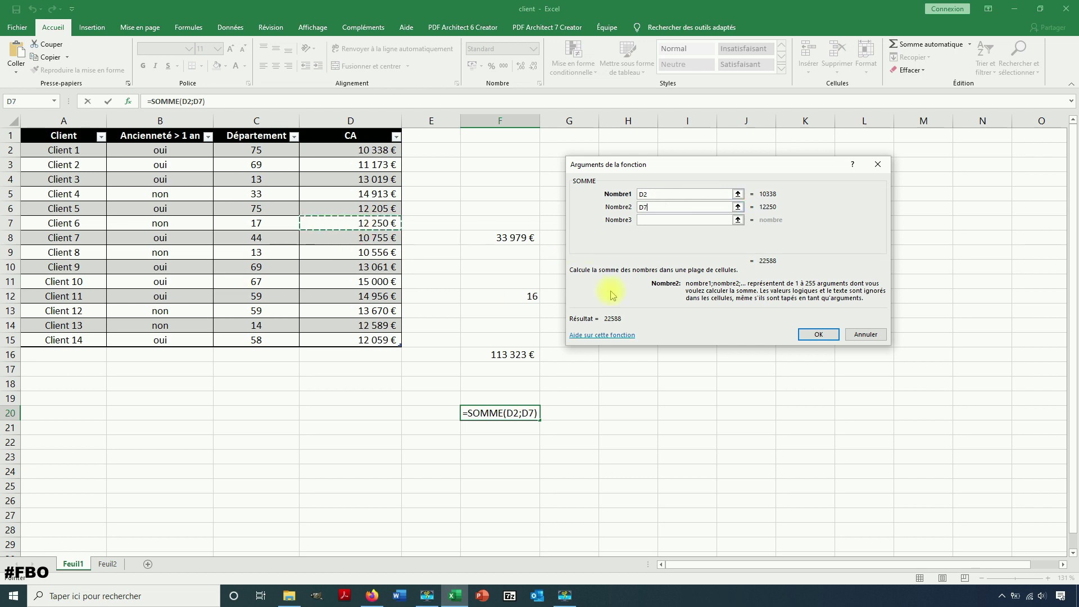
pyautogui.click(650, 220)
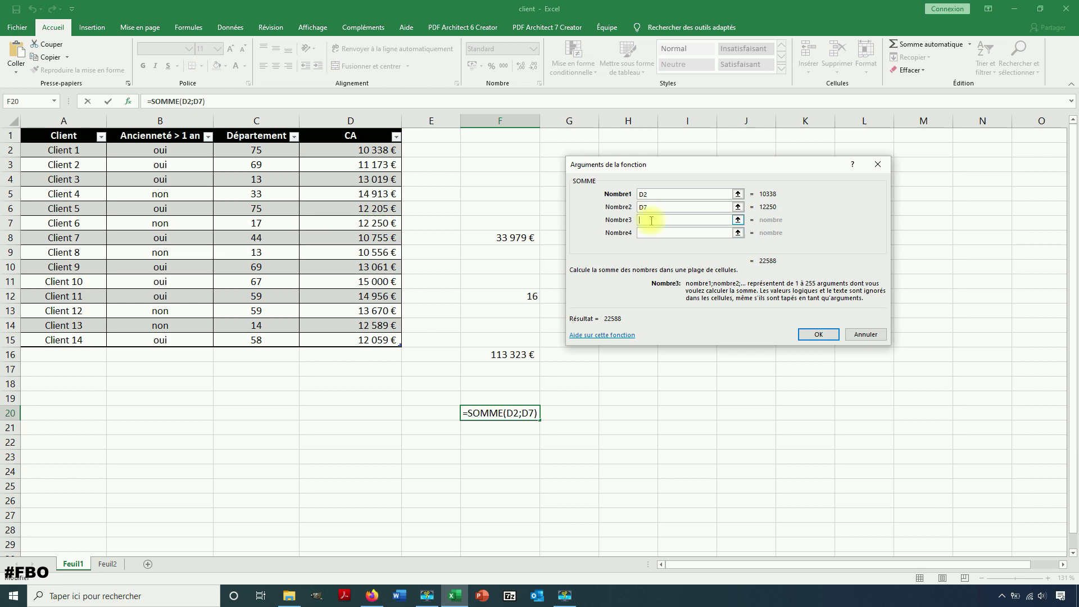
pyautogui.moveTo(367, 281); pyautogui.dragTo(374, 325)
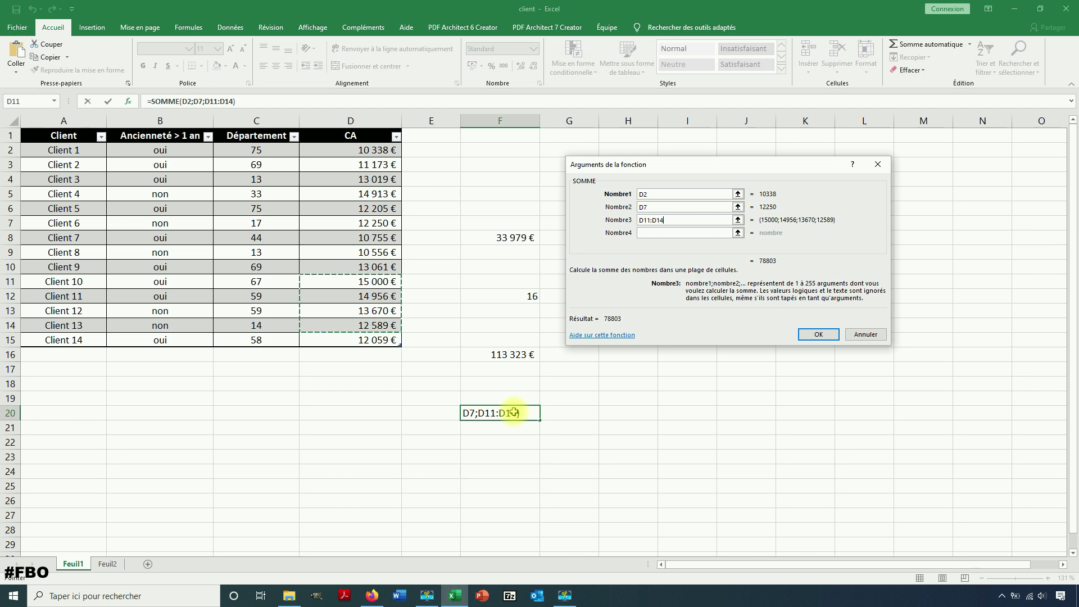
pyautogui.click(808, 335)
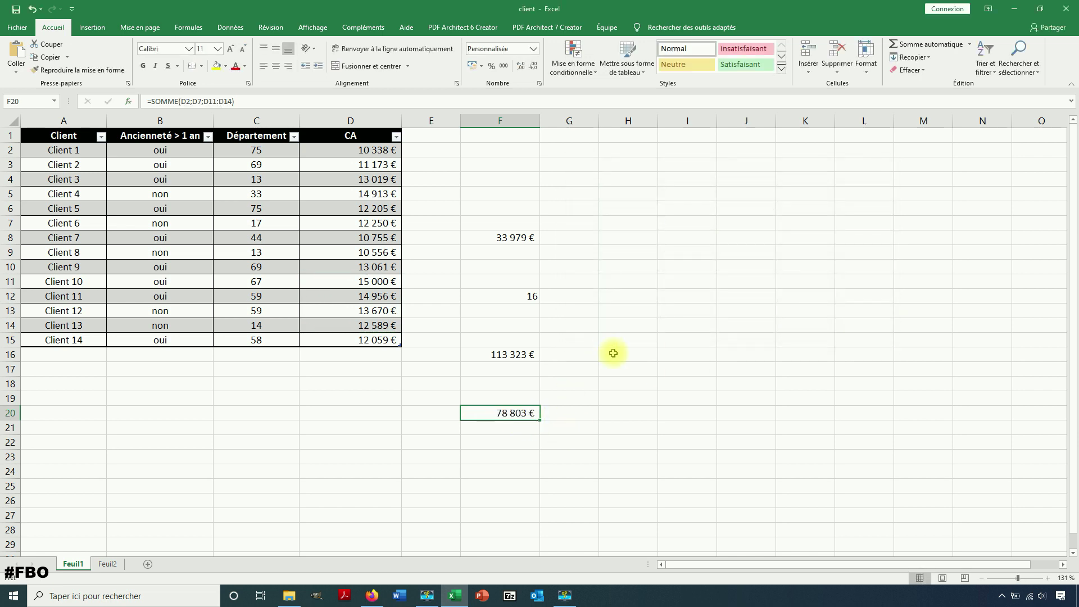
# Step: Reopen F20 and highlight its =SOMME(D2;D7;D11:D14) formula text
pyautogui.doubleClick(526, 413)
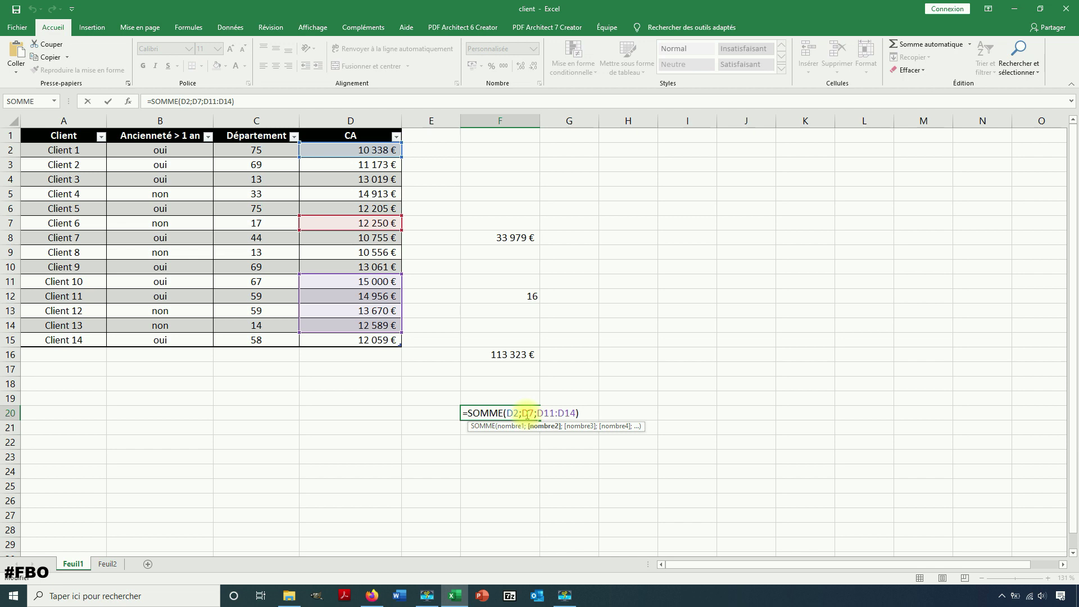
pyautogui.moveTo(478, 413); pyautogui.dragTo(577, 413)
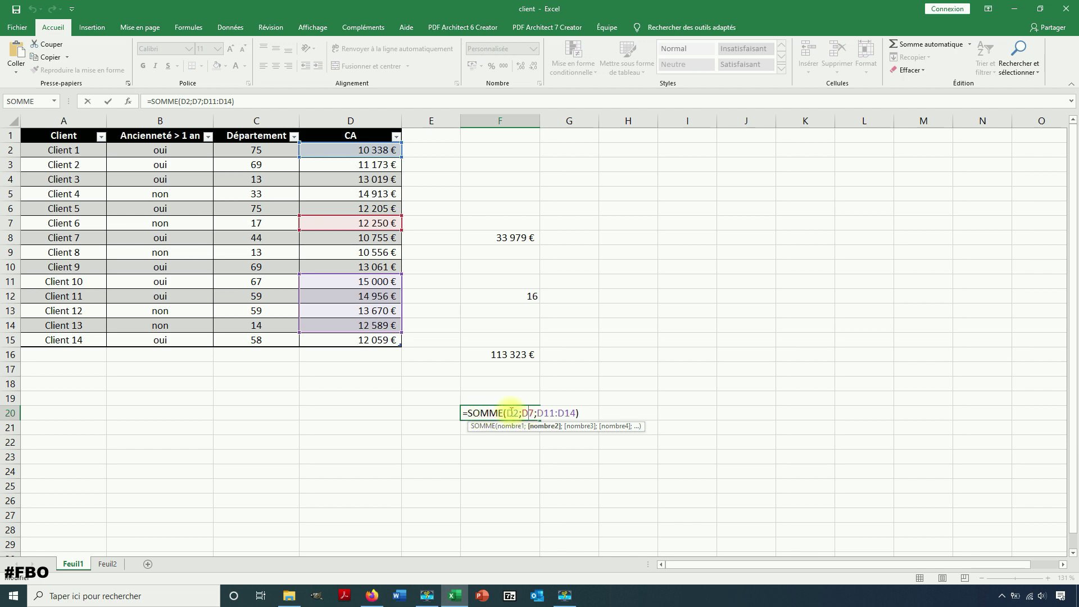